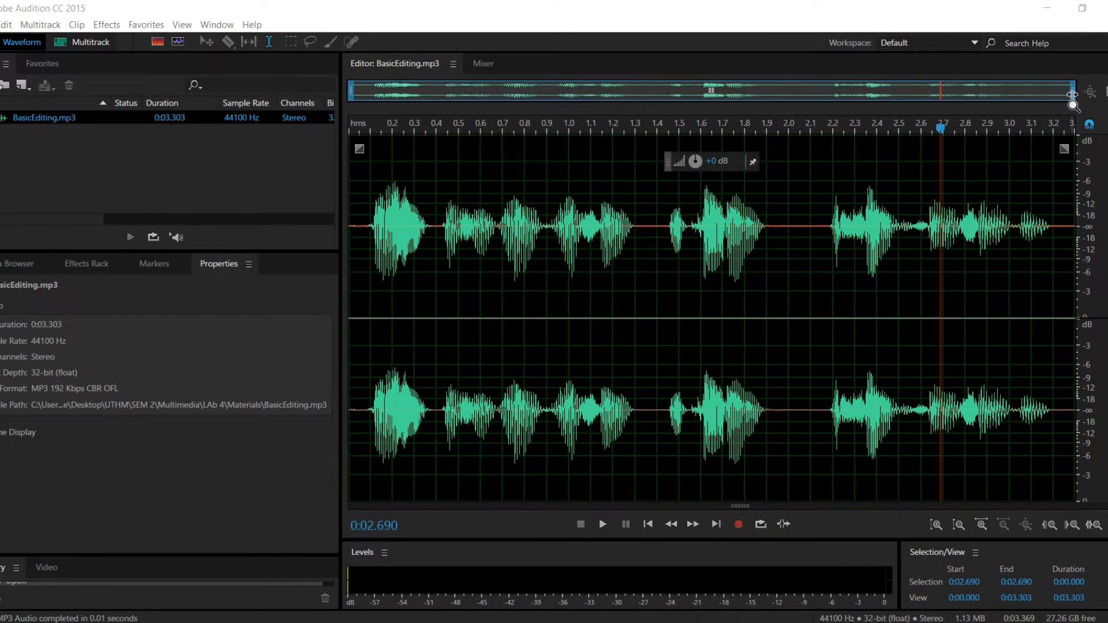
Apply the Amplify effect to the entire BasicEditing.mp3 waveform
{"action": "left_click_drag", "start_coordinate": [1073, 93], "coordinate": [583, 108]}
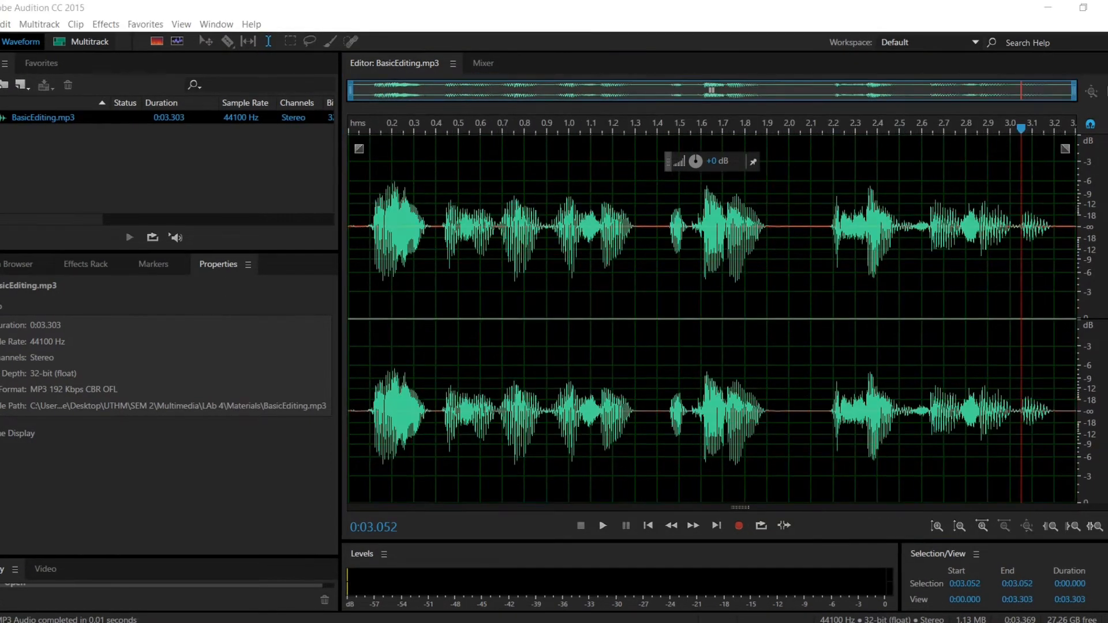
{"action": "left_click", "coordinate": [107, 25]}
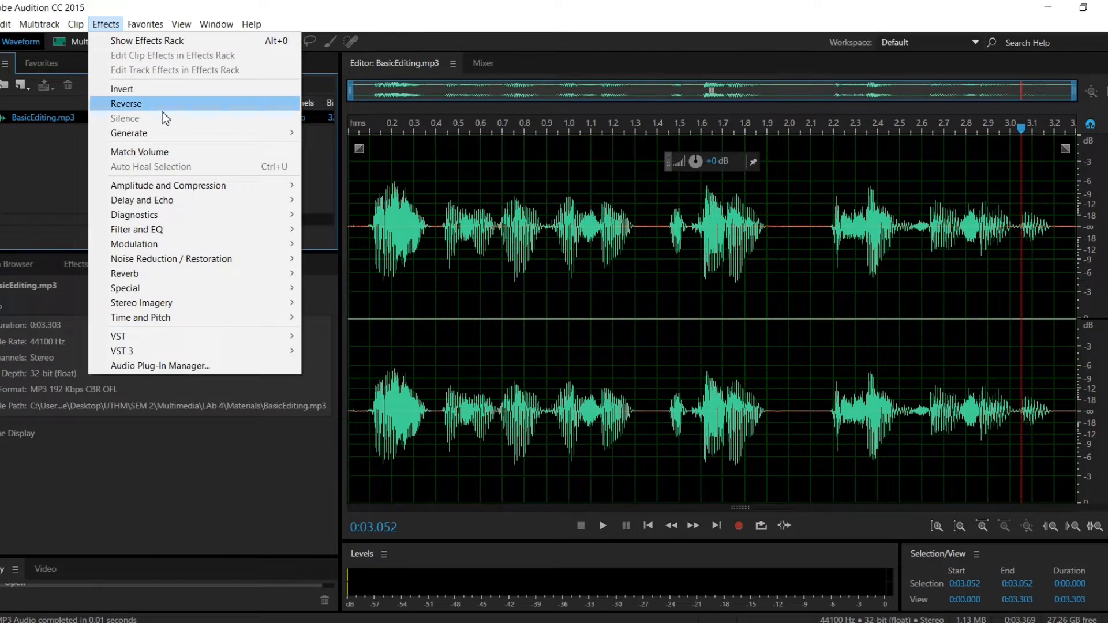
{"action": "mouse_move", "coordinate": [172, 188]}
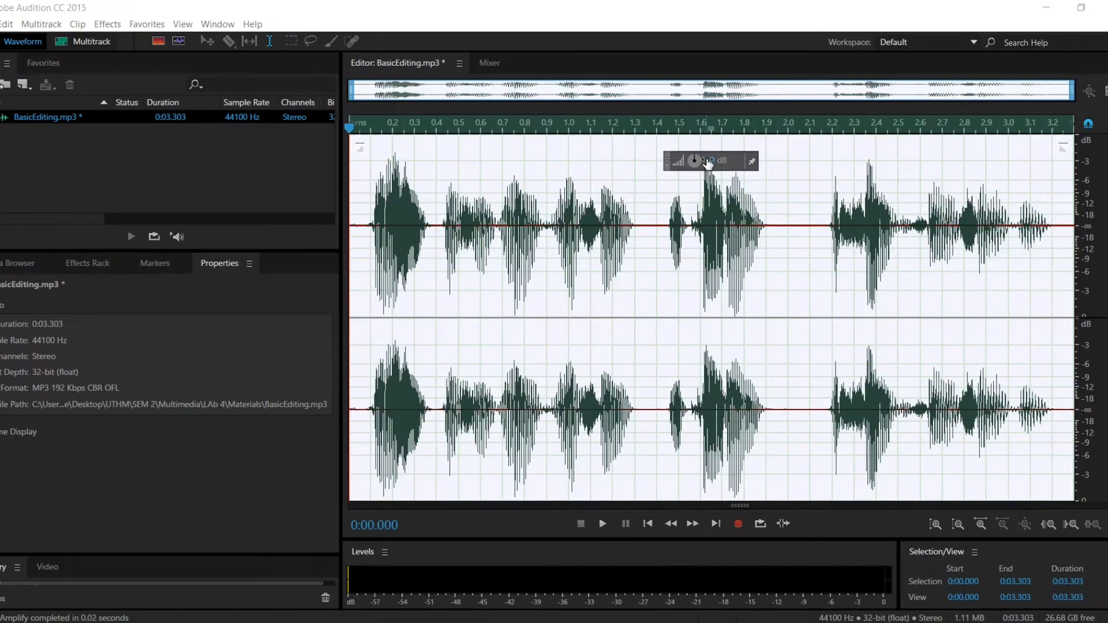
Try boosting the whole BasicEditing.mp3 waveform by 10 dB, and undo the boost
{"action": "left_click", "coordinate": [718, 163]}
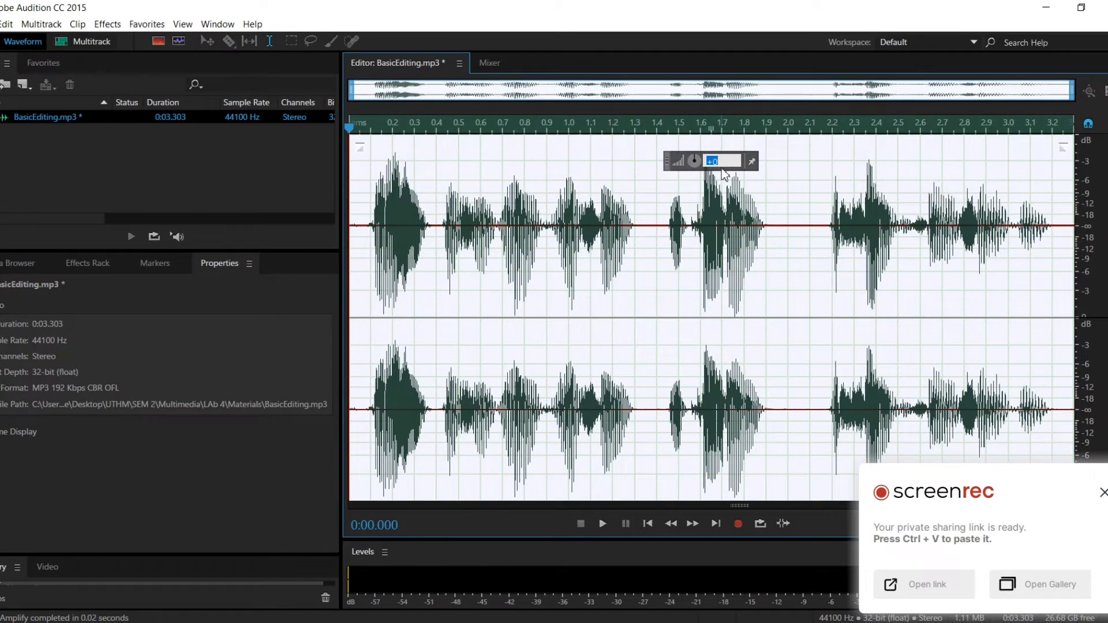
{"action": "type", "text": "10"}
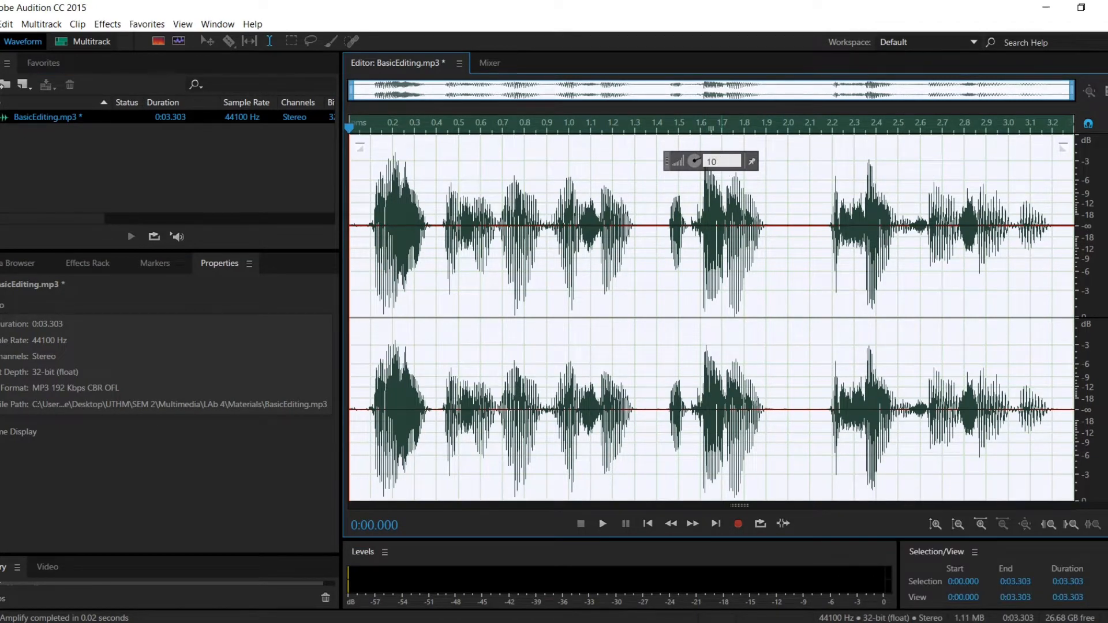
{"action": "key", "text": "Return"}
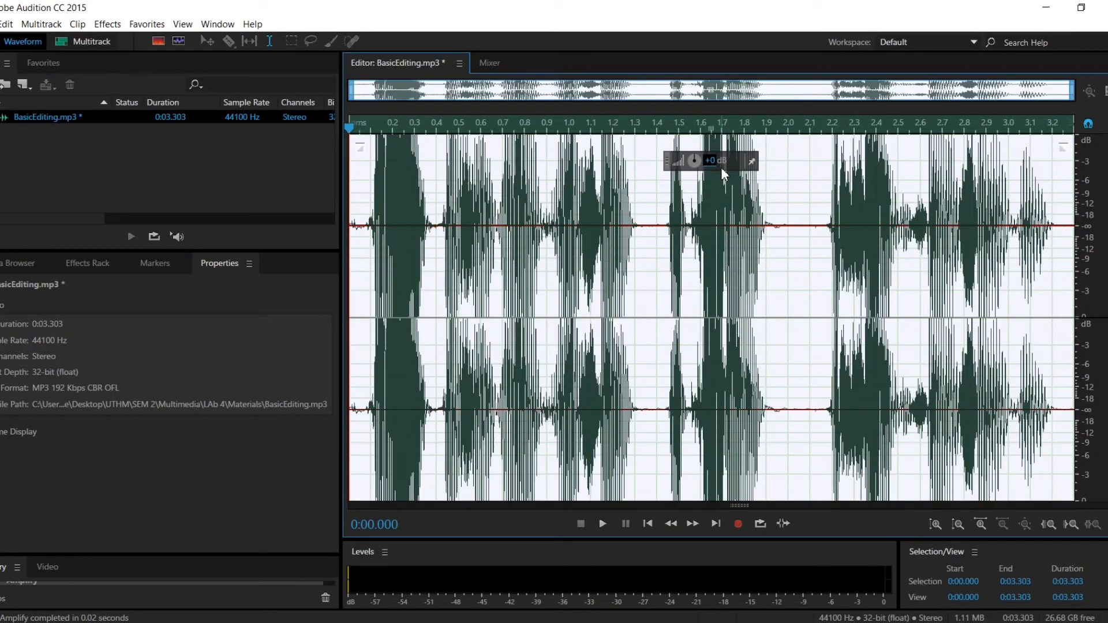
{"action": "key", "text": "ctrl+z"}
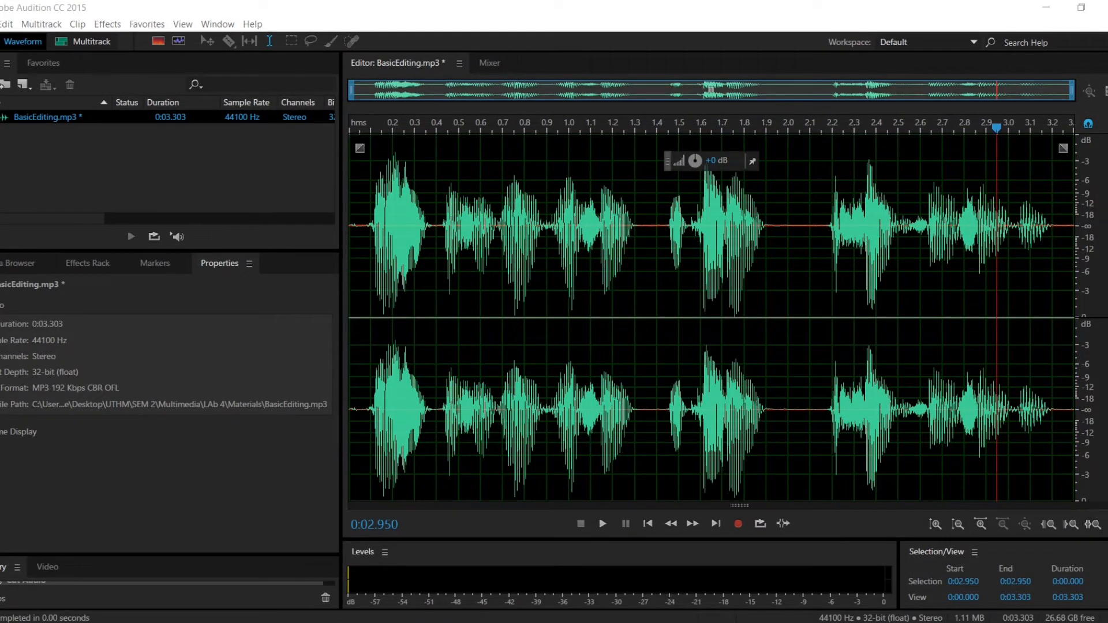
Start exporting the edited BasicEditing.mp3 audio as a file
{"action": "left_click", "coordinate": [0, 24]}
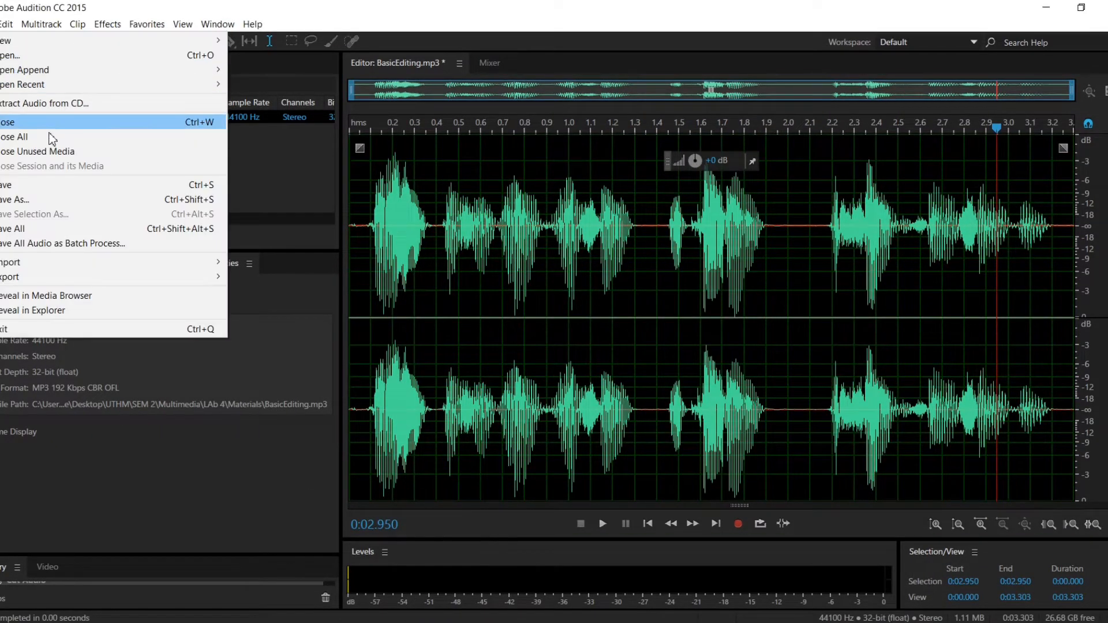
{"action": "mouse_move", "coordinate": [74, 278]}
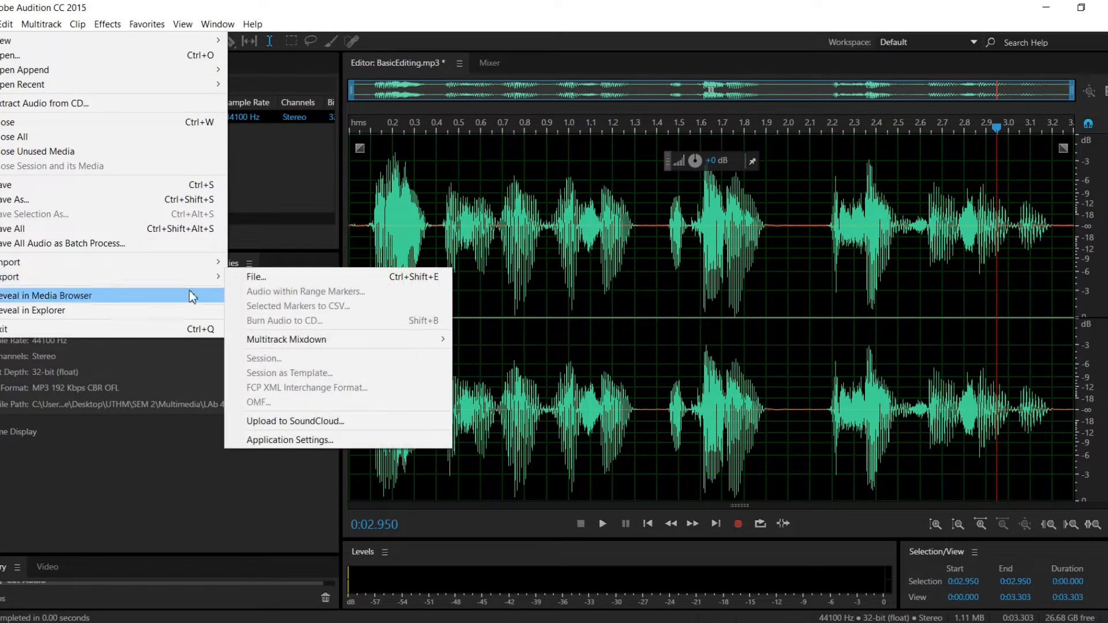
{"action": "left_click", "coordinate": [291, 278]}
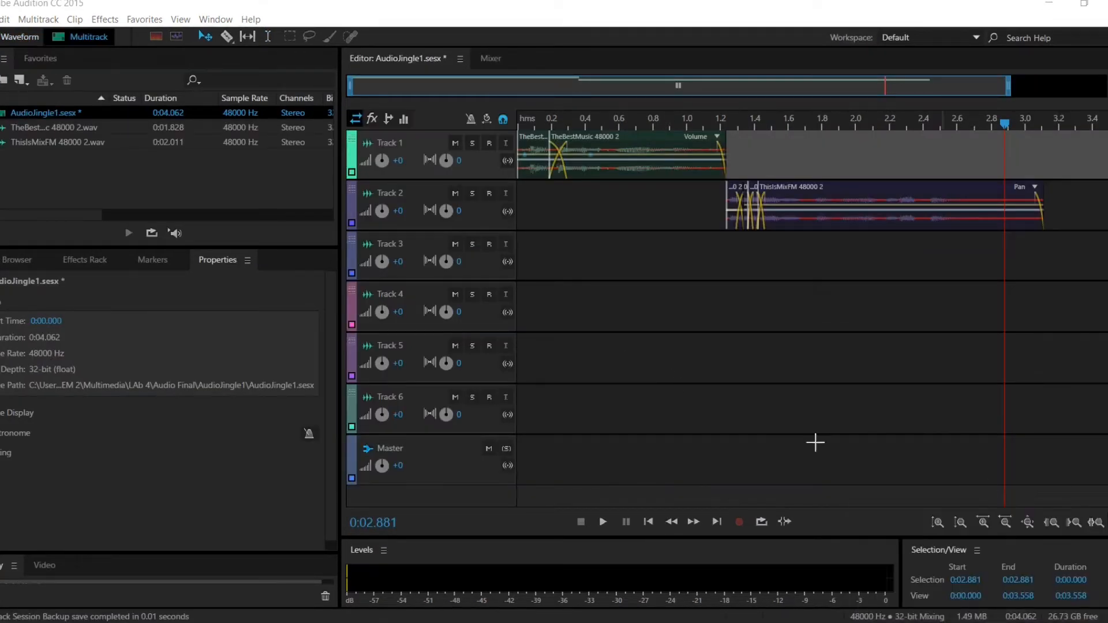
Activate the Razor tool in the AudioJingle1 multitrack session with the TheBestMusic clip on Track 1 selected
{"action": "left_click", "coordinate": [0, 19]}
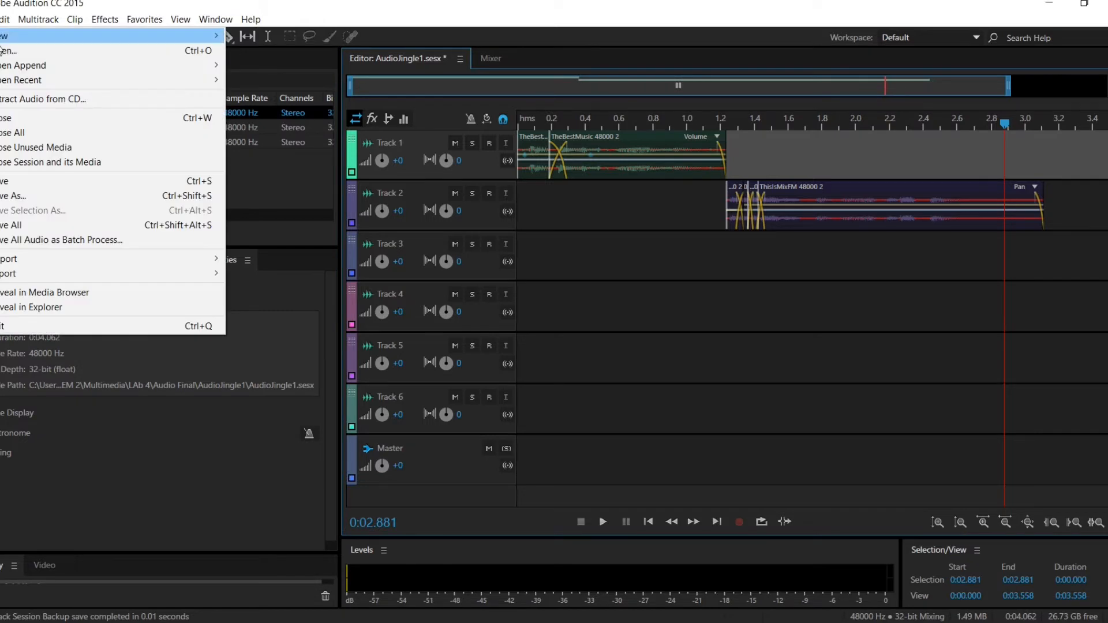
{"action": "mouse_move", "coordinate": [156, 31]}
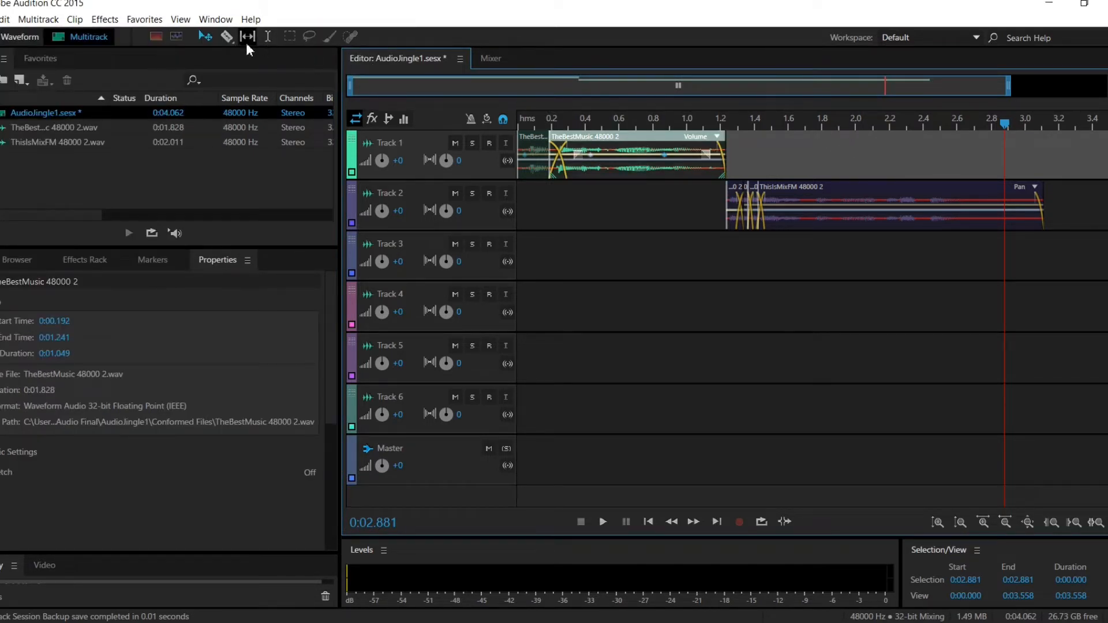
{"action": "left_click", "coordinate": [226, 36]}
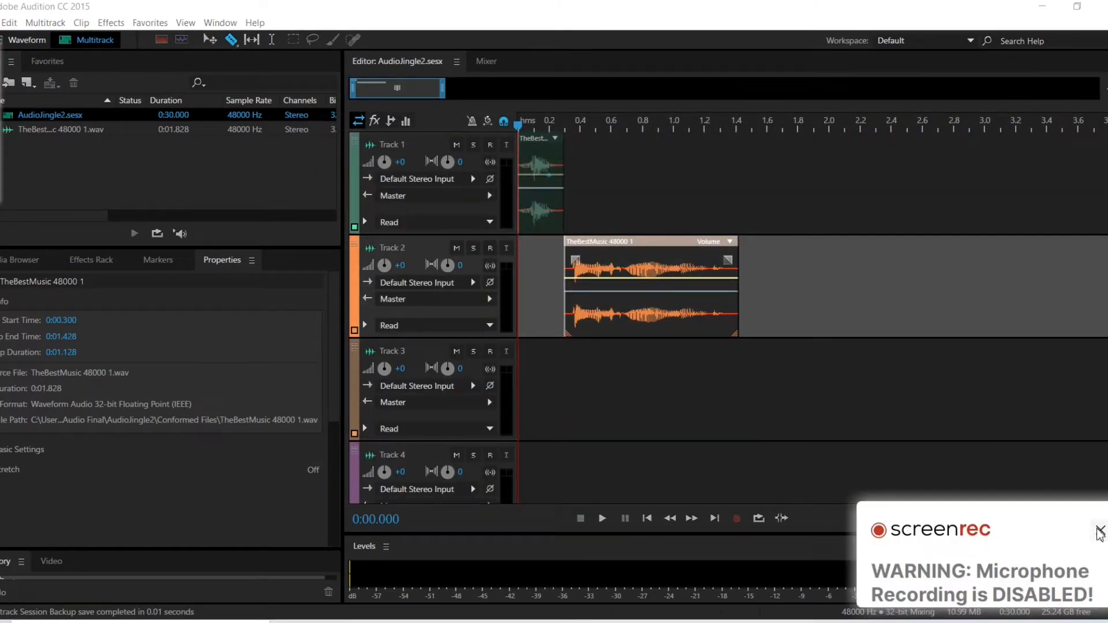
Play the AudioJingle2 session and stop it, return the playhead to the start and play it again
{"action": "left_click", "coordinate": [1100, 531]}
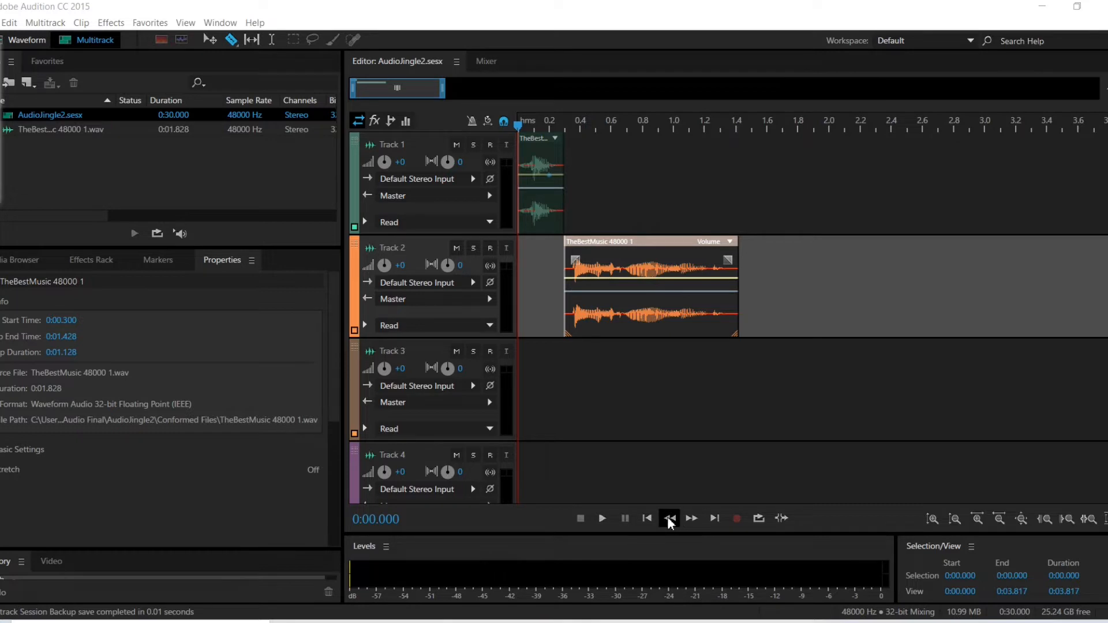
{"action": "left_click", "coordinate": [602, 518]}
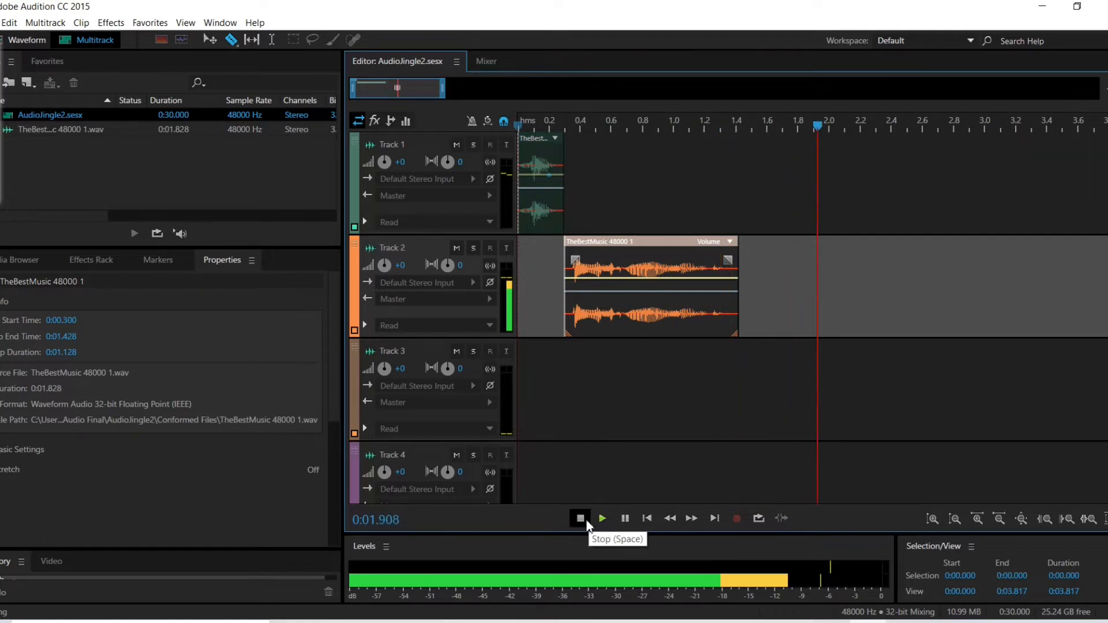
{"action": "left_click", "coordinate": [581, 518]}
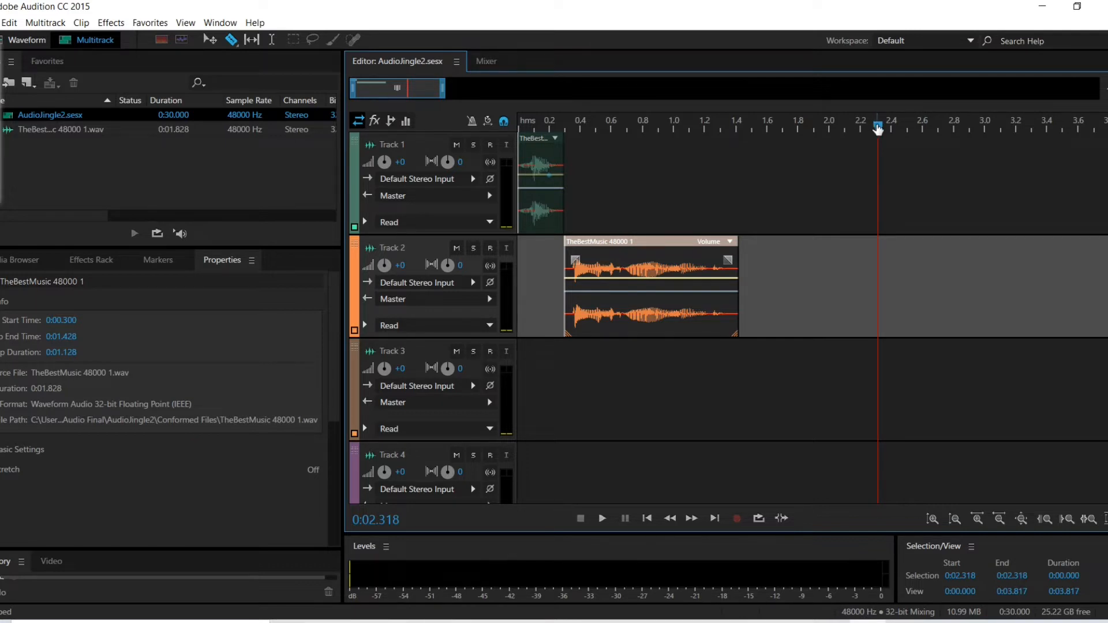
{"action": "left_click_drag", "start_coordinate": [876, 125], "coordinate": [835, 125]}
{"action": "key", "text": "Home"}
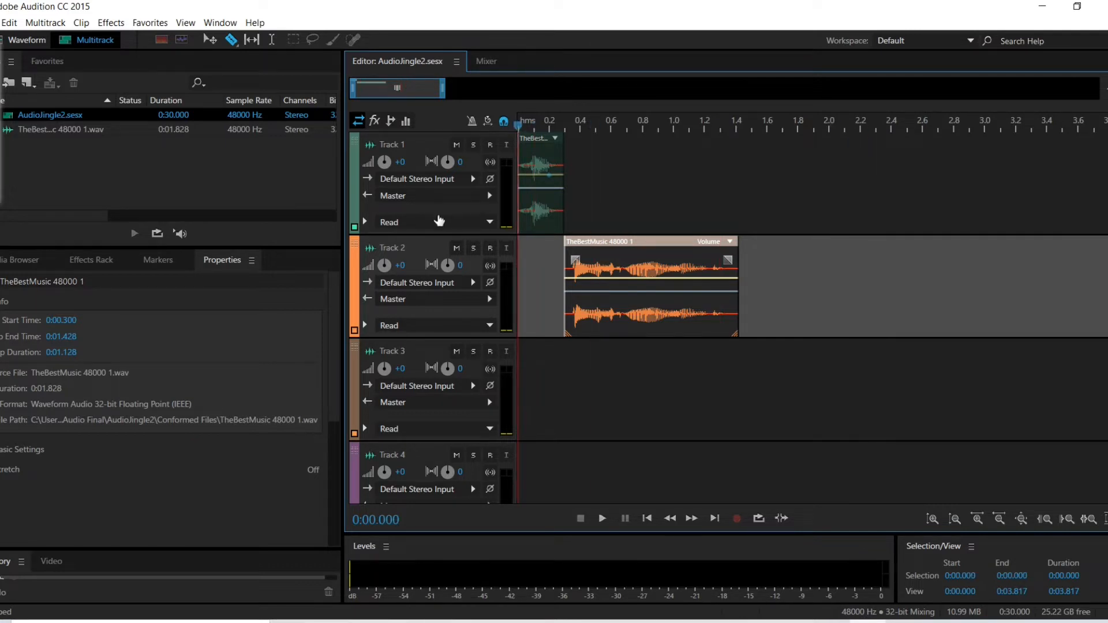
{"action": "key", "text": "space"}
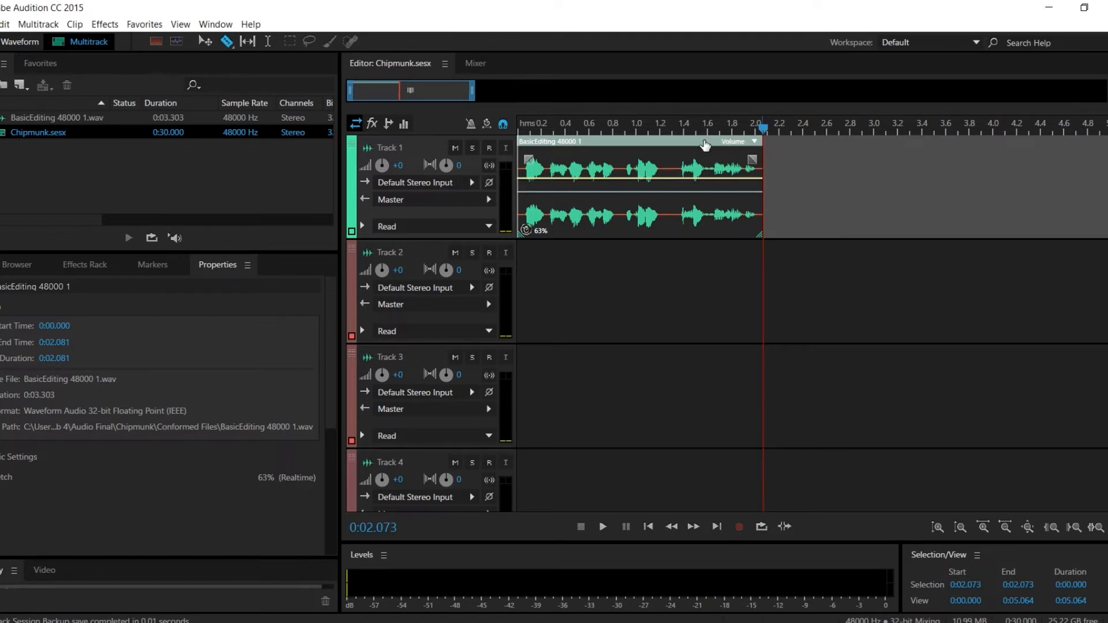
Return the Chipmunk session's playhead to the start and play the stretched BasicEditing clip on Track 1
{"action": "left_click_drag", "start_coordinate": [679, 144], "coordinate": [422, 153]}
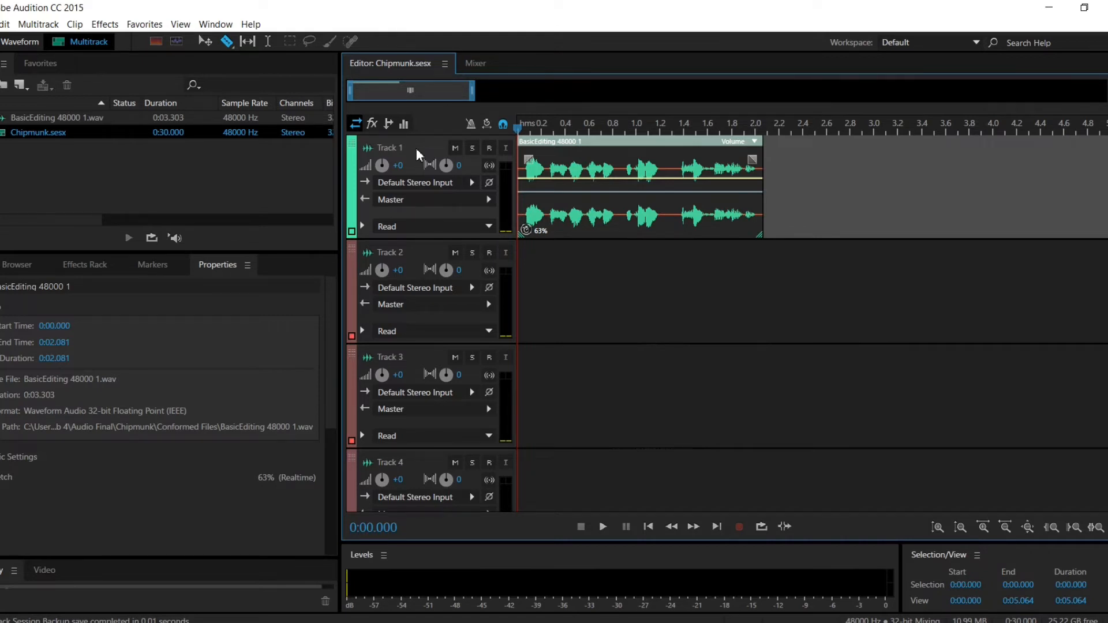
{"action": "key", "text": "space"}
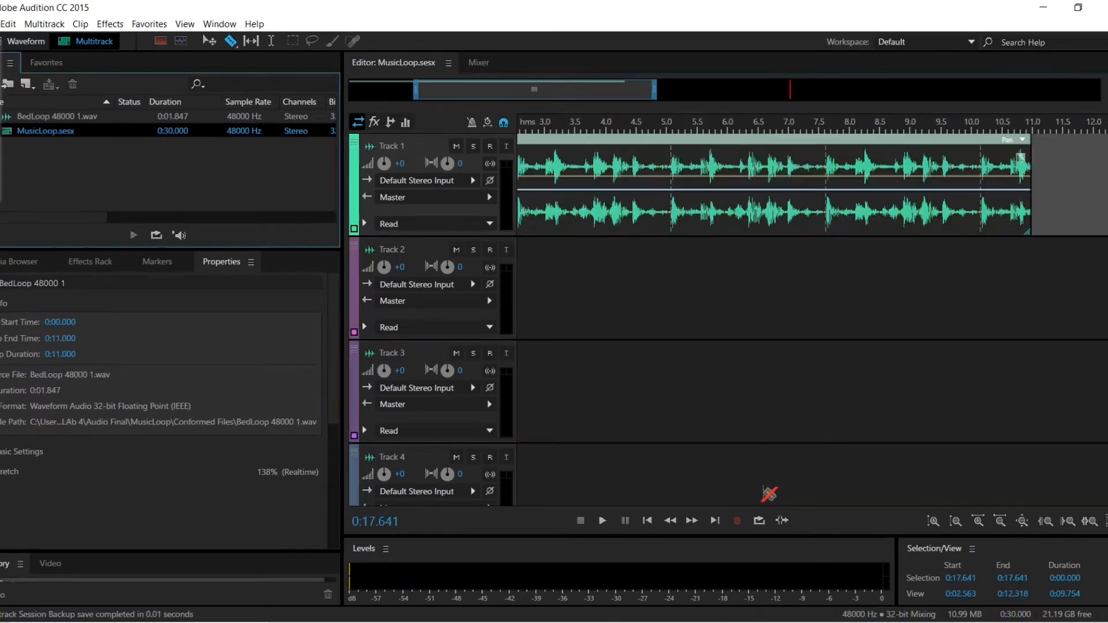
{"action": "left_click", "coordinate": [769, 494]}
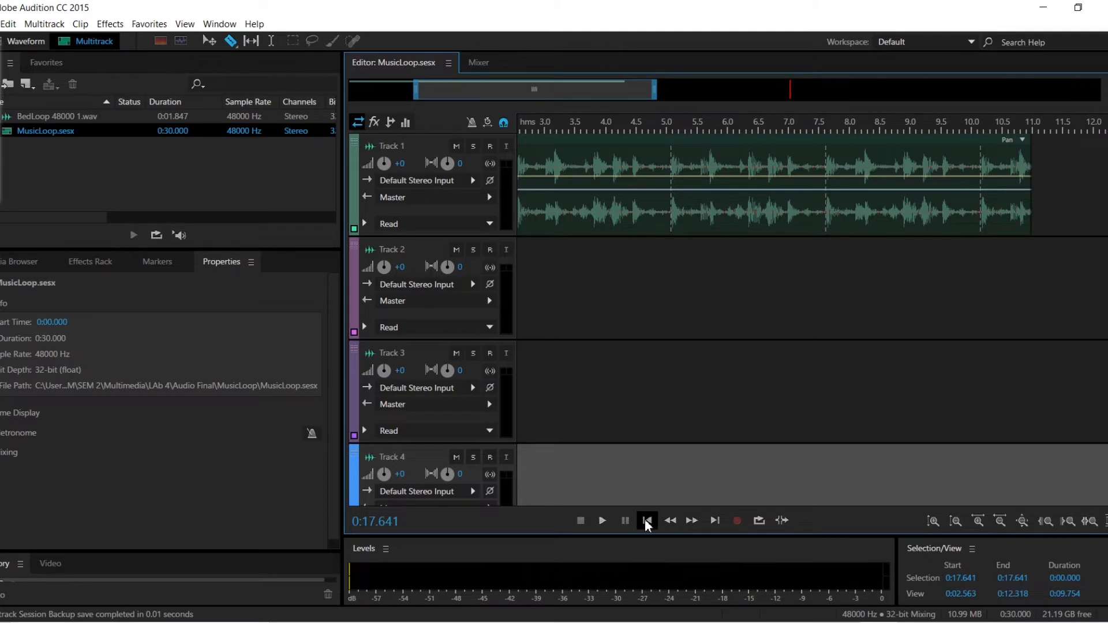
Play and stop the MusicLoop session, and view the looped BedLoop clip on Track 1 from its beginning
{"action": "left_click", "coordinate": [603, 523]}
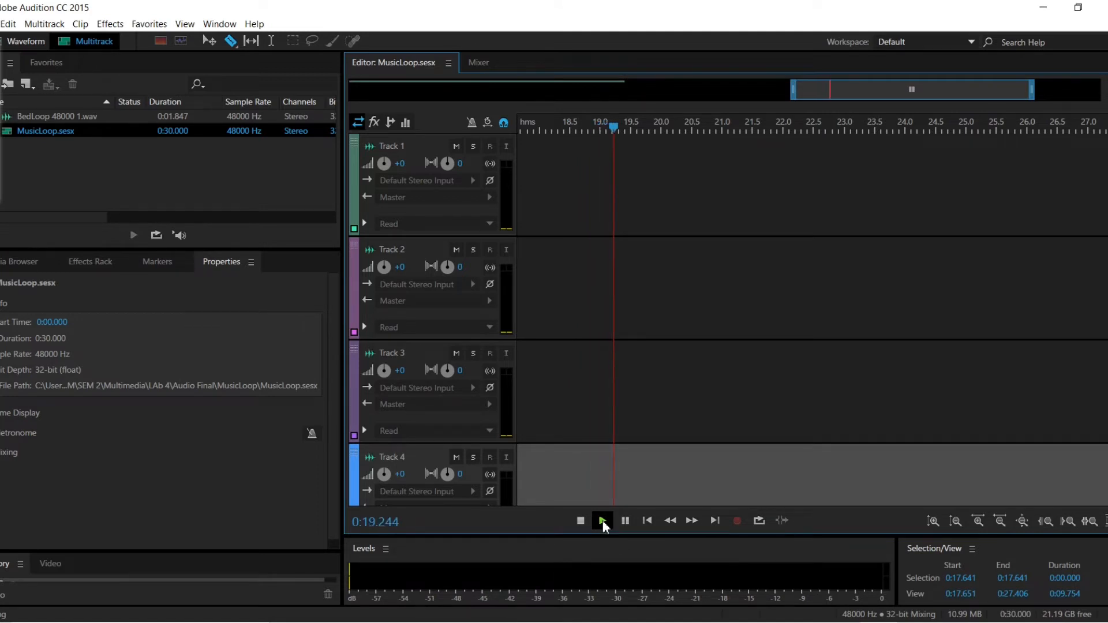
{"action": "left_click", "coordinate": [602, 524]}
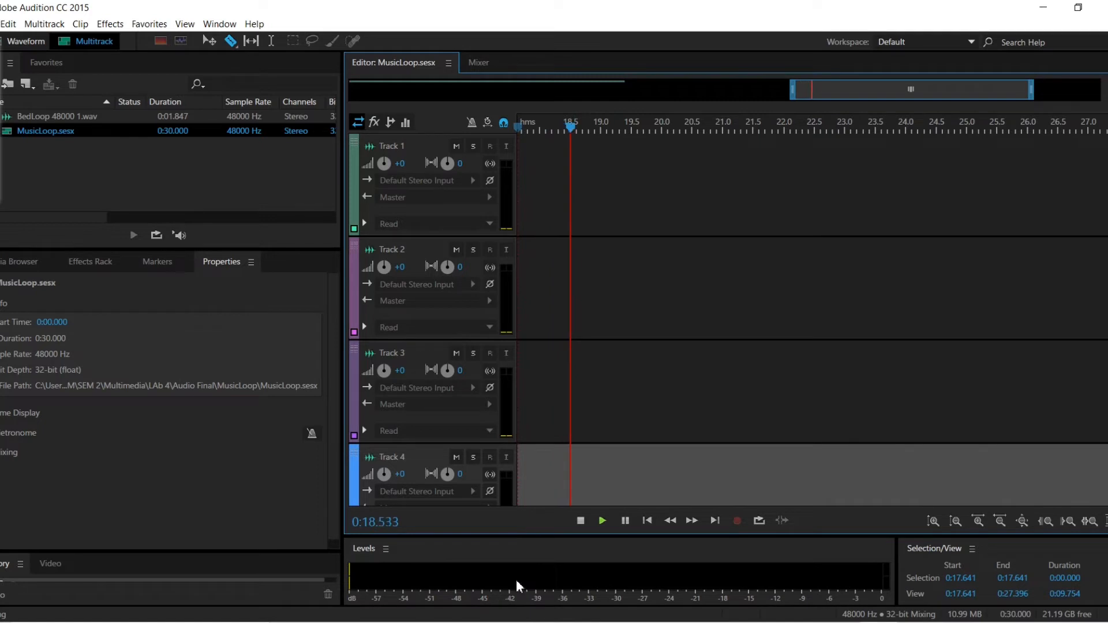
{"action": "left_click", "coordinate": [580, 522]}
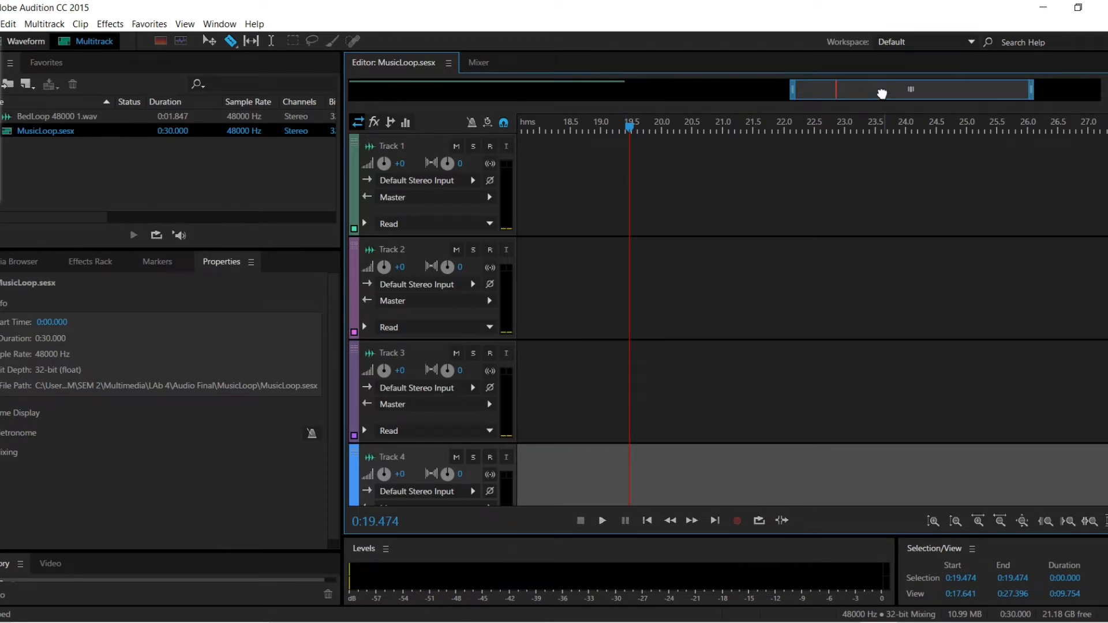
{"action": "left_click_drag", "start_coordinate": [881, 94], "coordinate": [396, 110]}
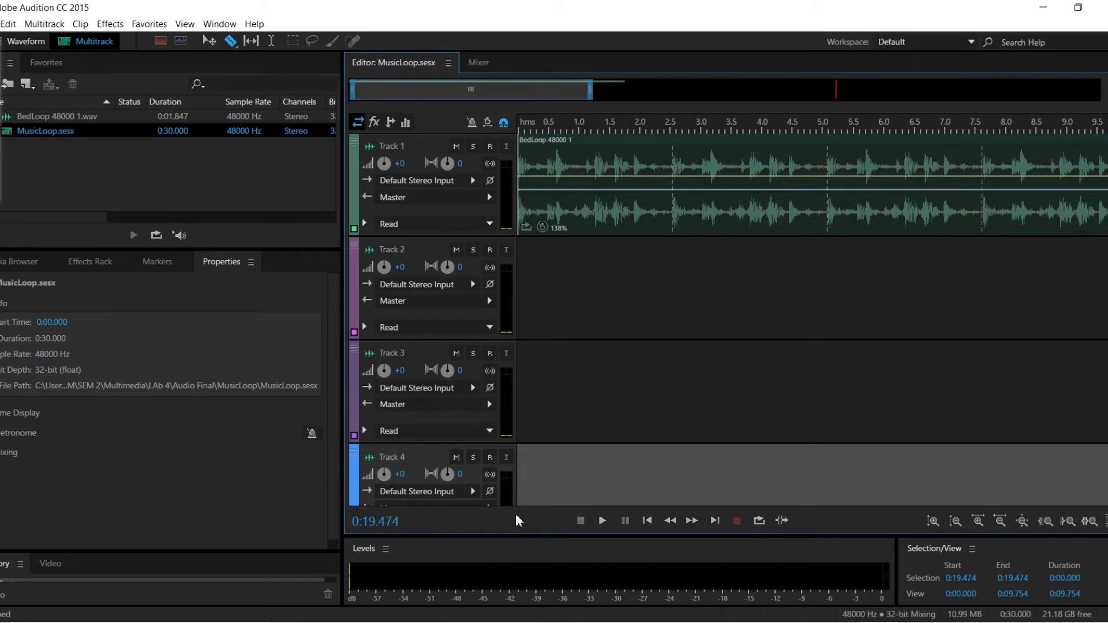
{"action": "left_click", "coordinate": [601, 521]}
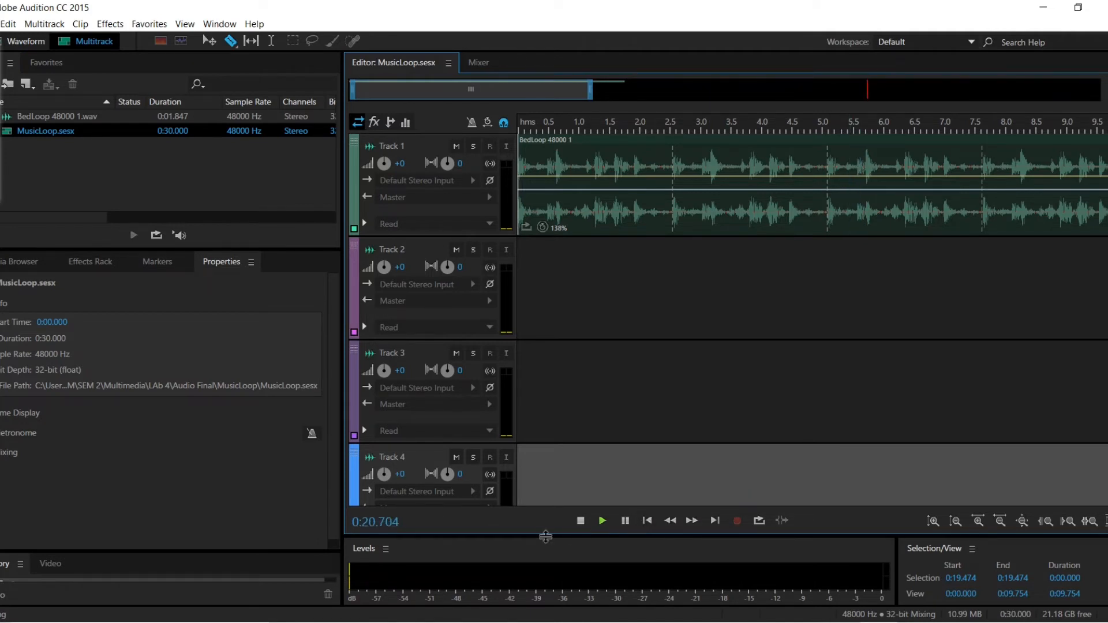
{"action": "left_click", "coordinate": [580, 522]}
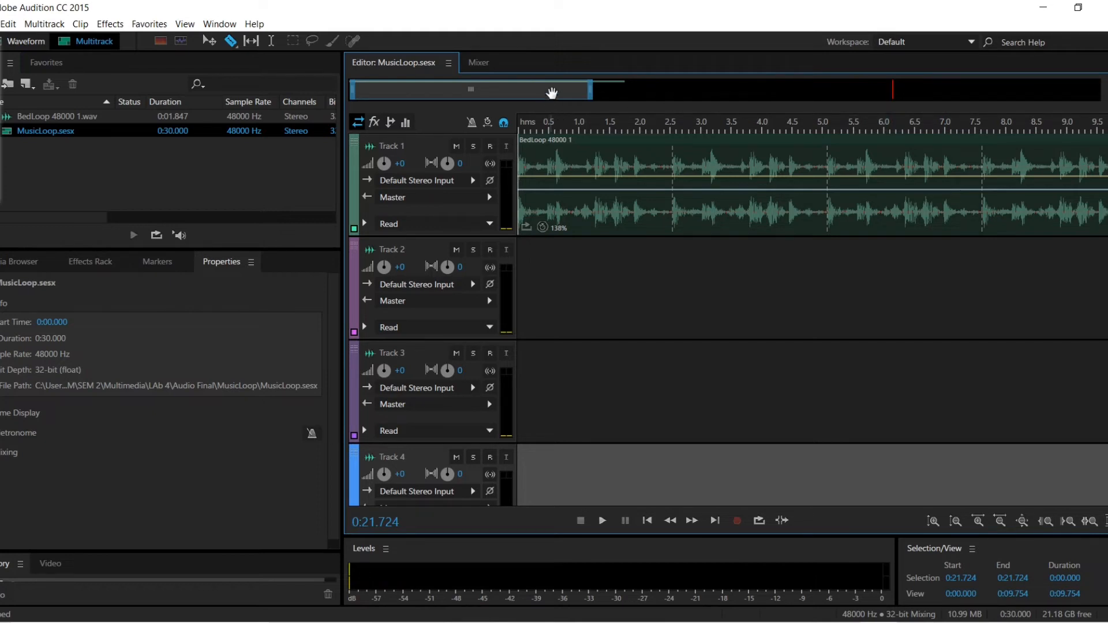
{"action": "left_click_drag", "start_coordinate": [553, 89], "coordinate": [903, 89]}
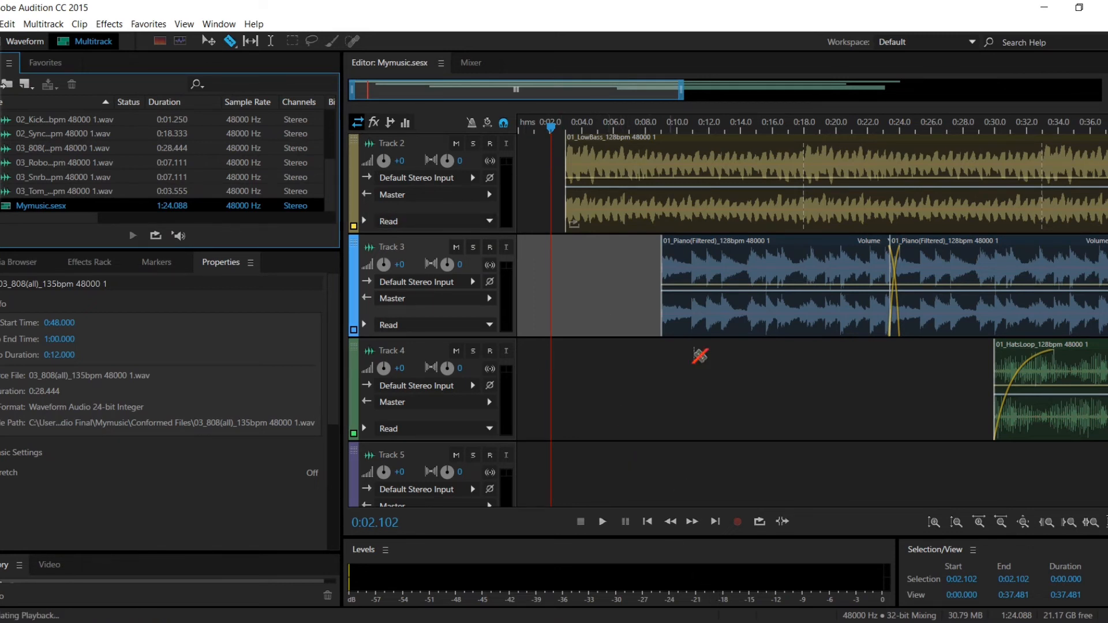
Play the Mymusic session from 0:02.102 and scrub the playhead forward from about 0:10 to about 0:50
{"action": "key", "text": "space"}
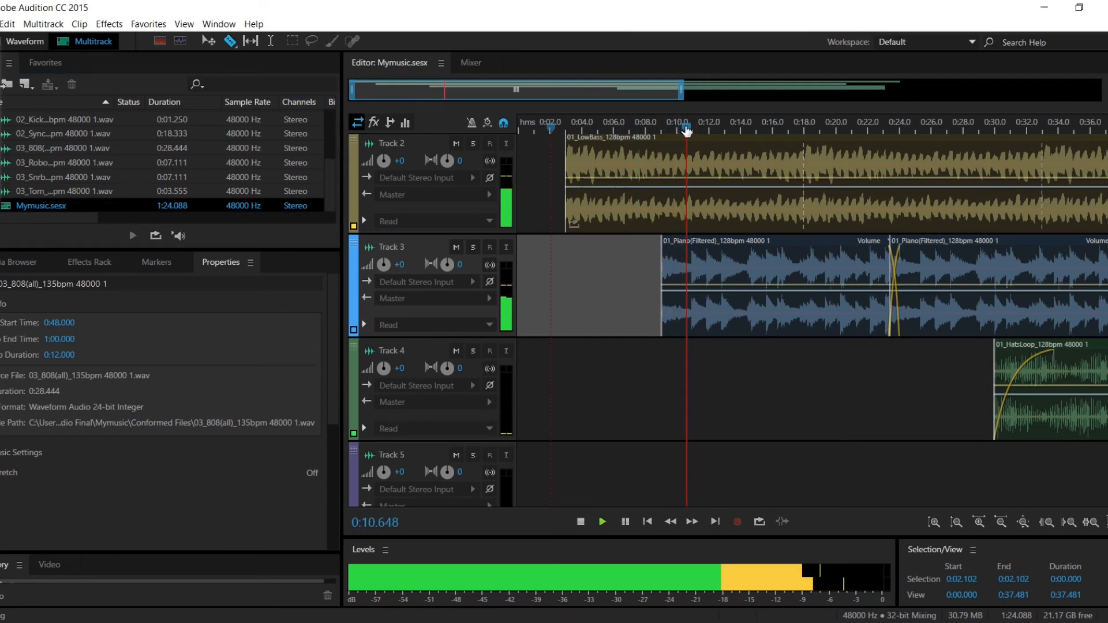
{"action": "mouse_move", "coordinate": [685, 129]}
{"action": "left_mouse_down"}
{"action": "mouse_move", "coordinate": [908, 136]}
{"action": "mouse_move", "coordinate": [1107, 163]}
{"action": "left_mouse_up"}
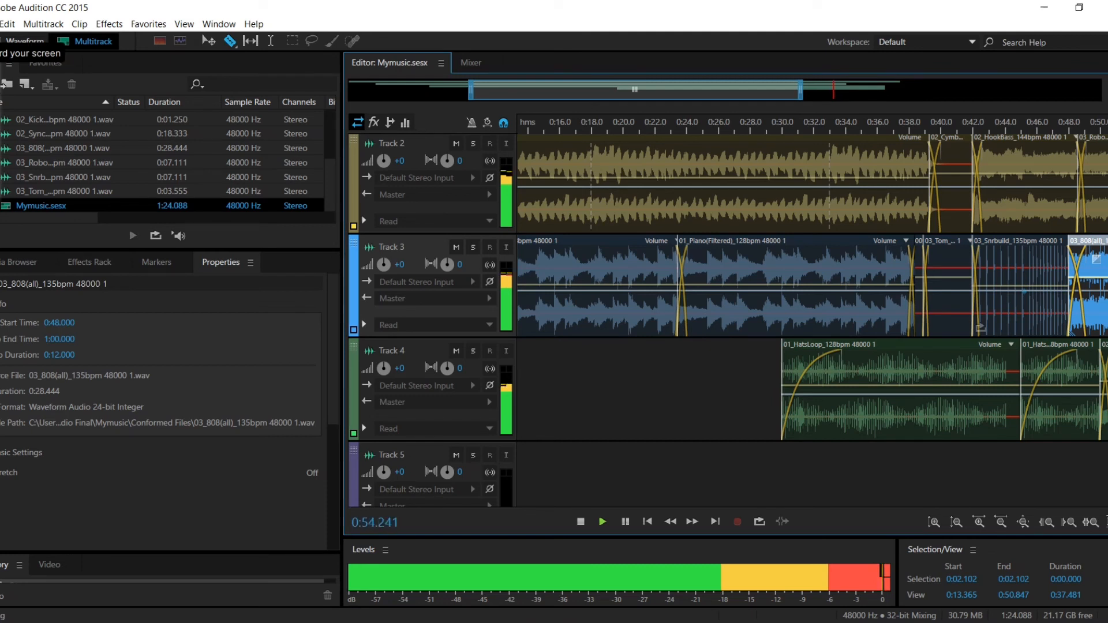
{"action": "left_click", "coordinate": [6, 85]}
{"action": "key", "text": "space"}
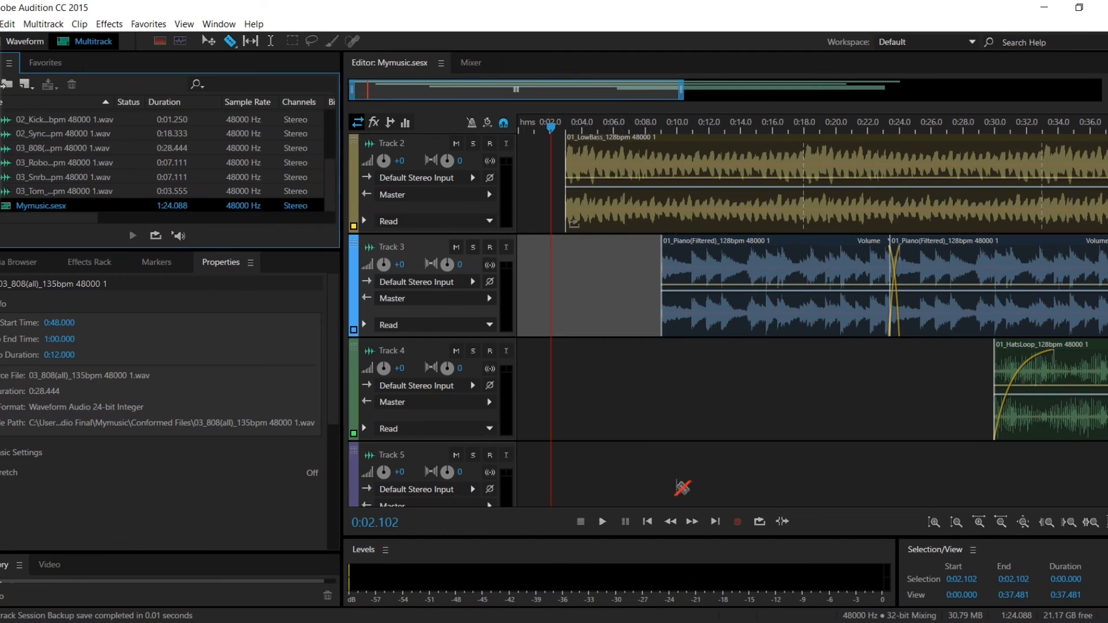
Replay the Mymusic session from 0:02.102, scrubbing the playhead ahead in stages to 0:50.847
{"action": "key", "text": "space"}
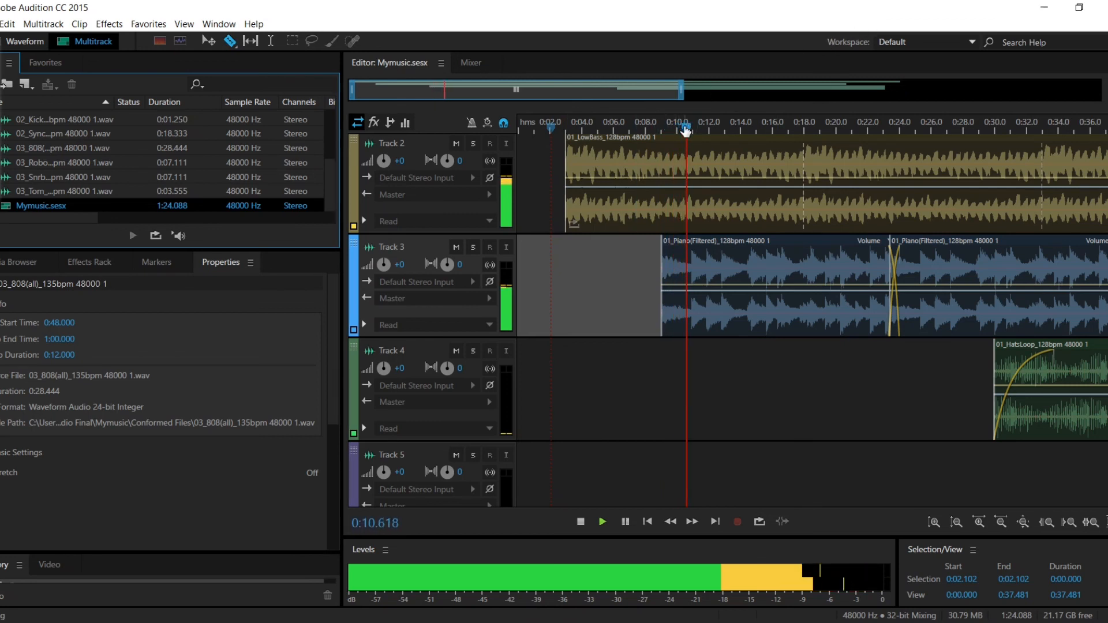
{"action": "left_click_drag", "start_coordinate": [685, 131], "coordinate": [706, 134]}
{"action": "left_click_drag", "start_coordinate": [777, 135], "coordinate": [960, 149]}
{"action": "left_click_drag", "start_coordinate": [1037, 162], "coordinate": [1107, 168]}
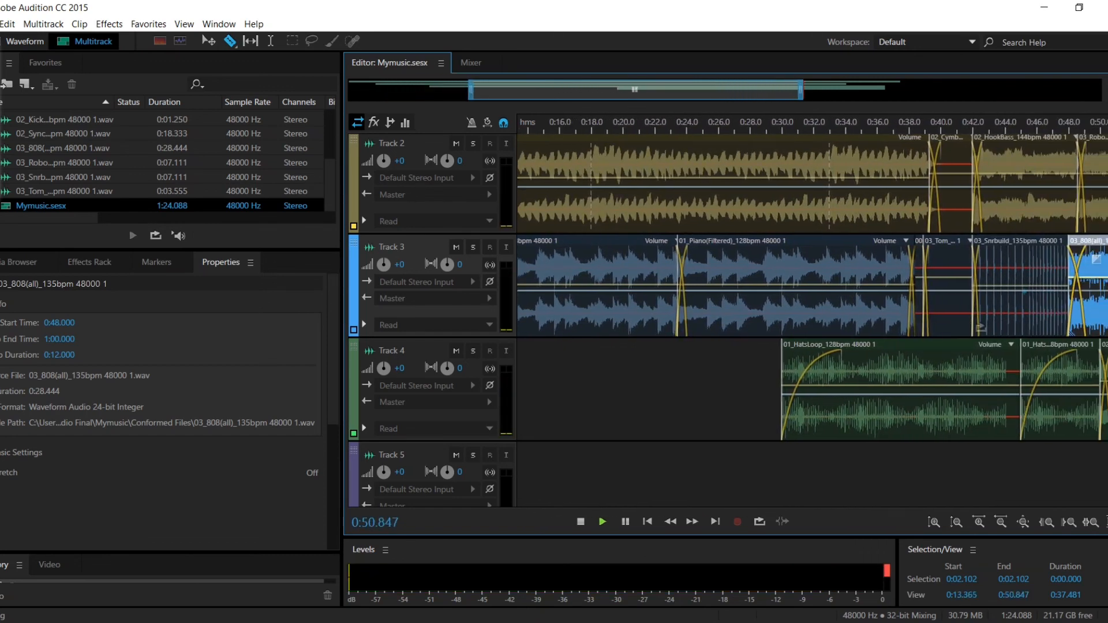